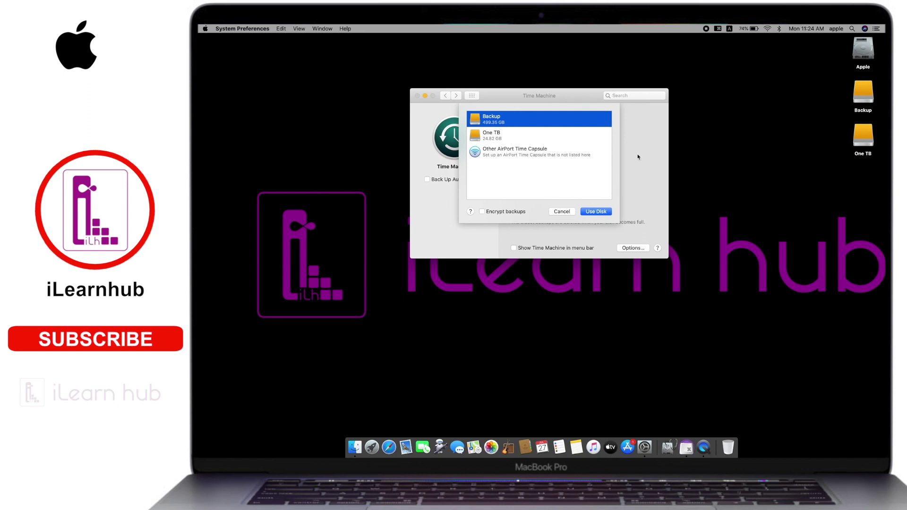
Step: Choose the Backup disk as the Time Machine destination with Encrypt backups ticked
{"action": "left_click", "coordinate": [861, 53]}
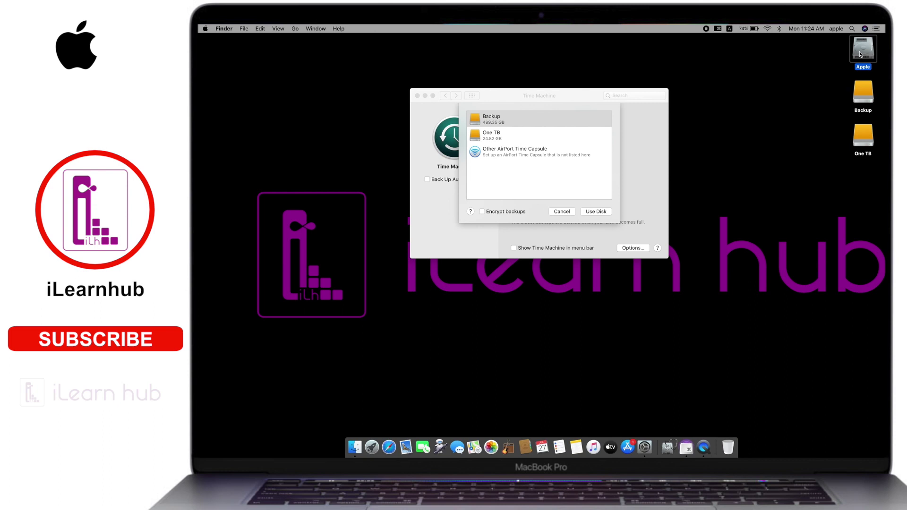
{"action": "left_click", "coordinate": [563, 97]}
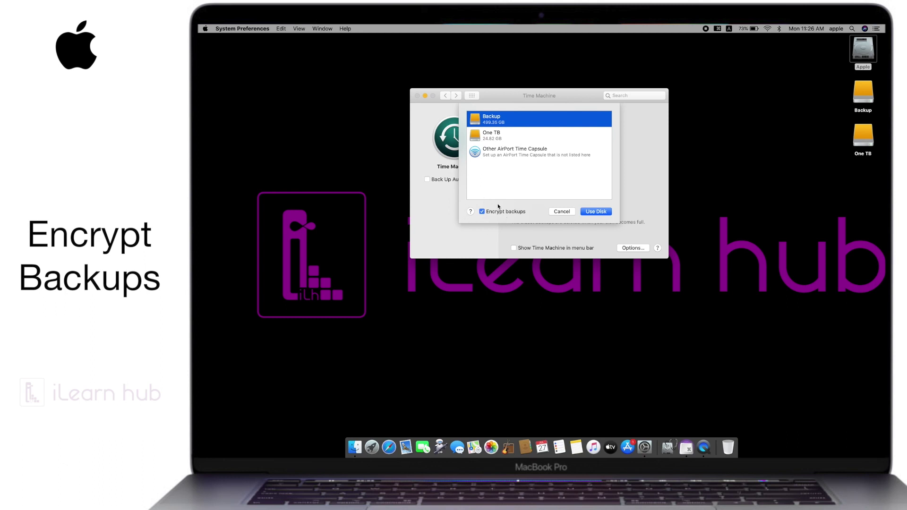
Step: Confirm the Backup disk and enter a backup password
{"action": "left_click", "coordinate": [597, 212]}
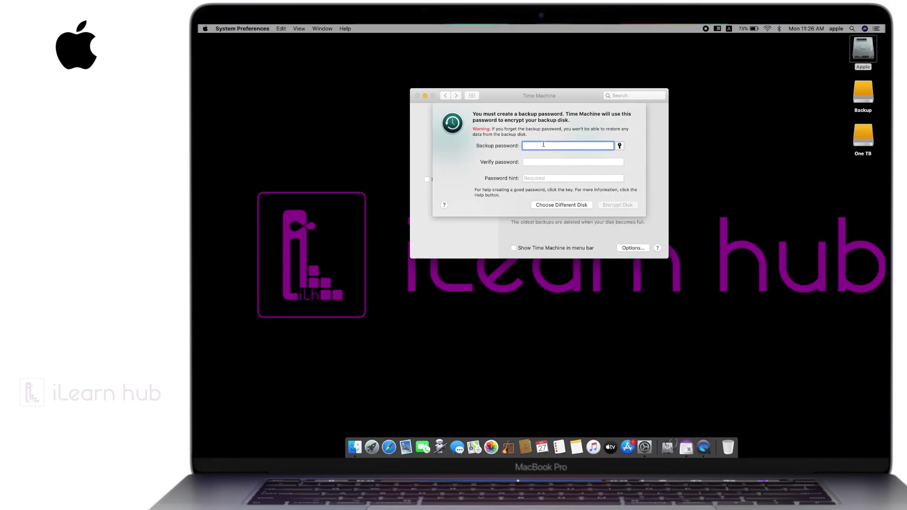
{"action": "key", "text": "Tab"}
Step: Verify the backup password, add a password hint and start encrypting the Backup disk
{"action": "key", "text": "Tab"}
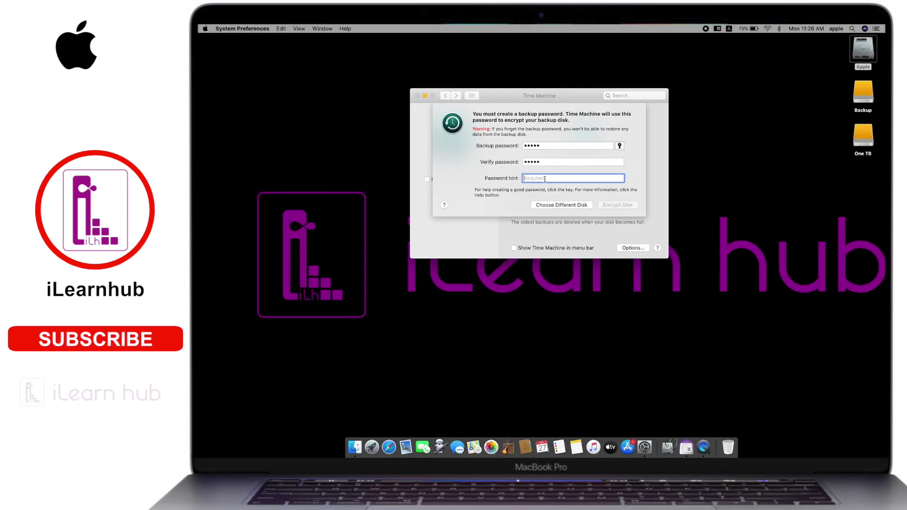
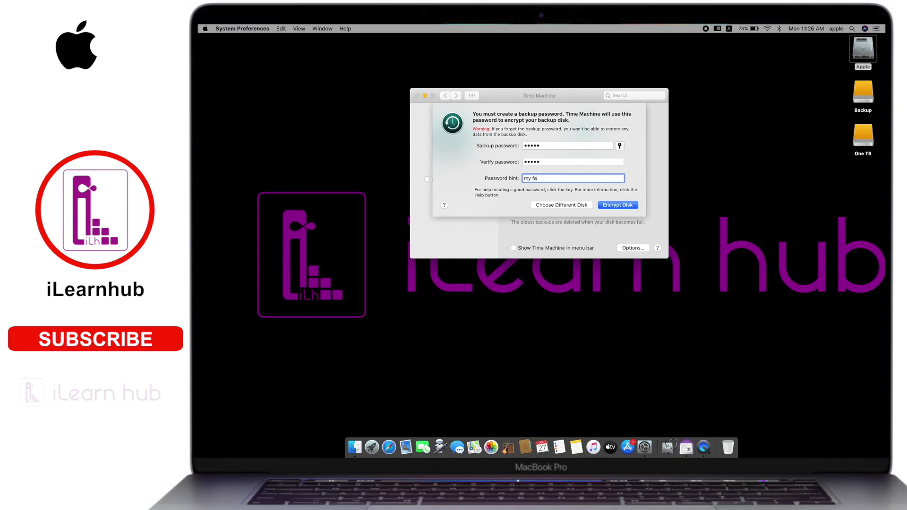
{"action": "left_click", "coordinate": [617, 205]}
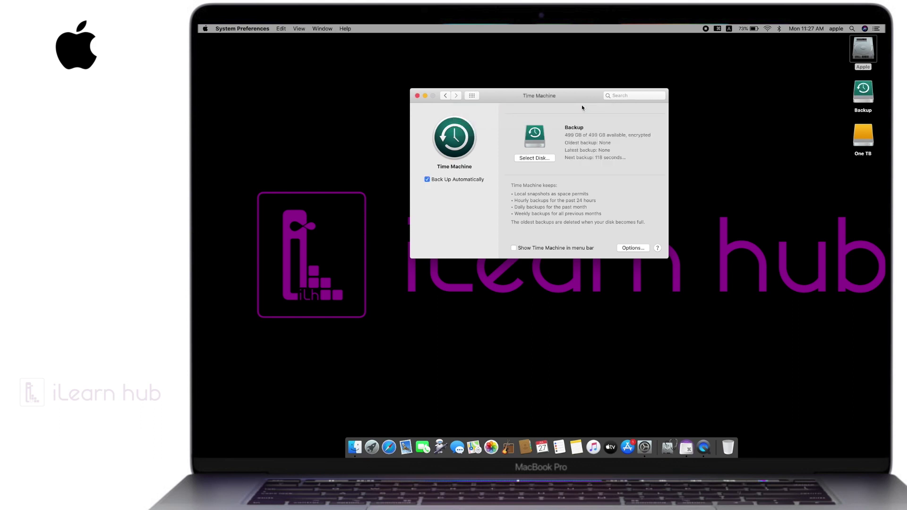
Step: Check the Backup volume's Mac OS Extended format in Finder's Info window, then return to Time Machine
{"action": "left_click", "coordinate": [866, 94]}
{"action": "key", "text": "super+i"}
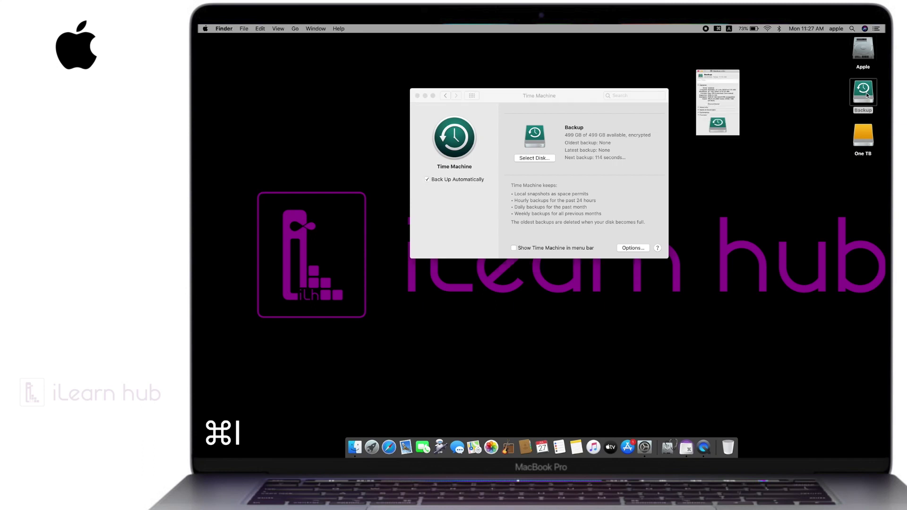
{"action": "left_click_drag", "start_coordinate": [226, 109], "coordinate": [263, 108]}
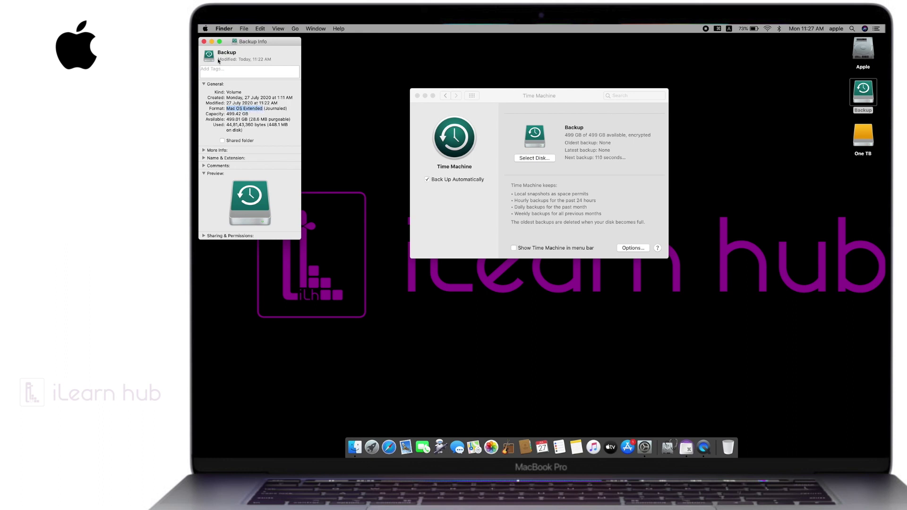
{"action": "left_click", "coordinate": [205, 42]}
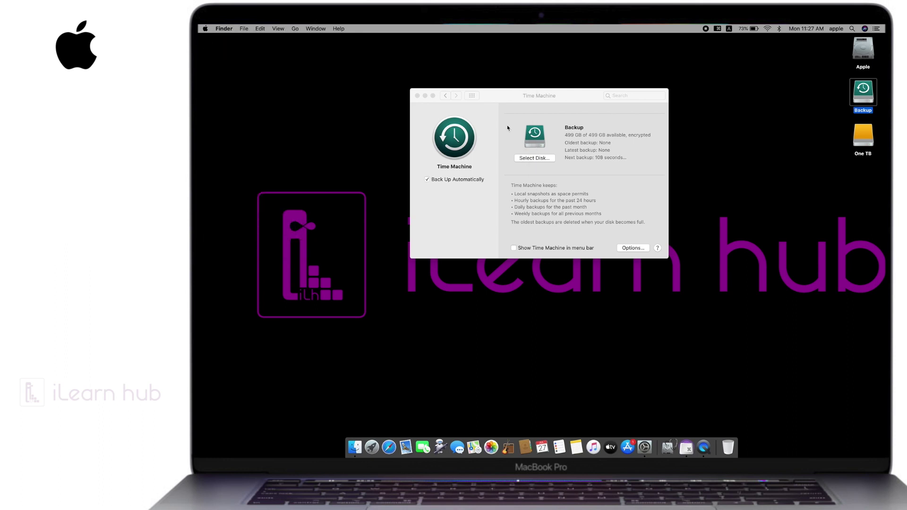
{"action": "left_click", "coordinate": [506, 97]}
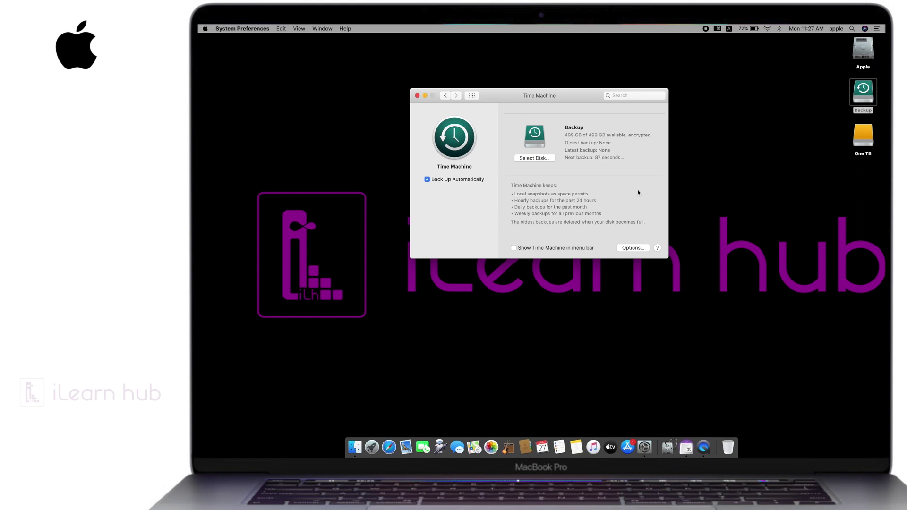
Step: Open Time Machine's Options to see the exclusion list with Backup and One TB
{"action": "left_click", "coordinate": [633, 248]}
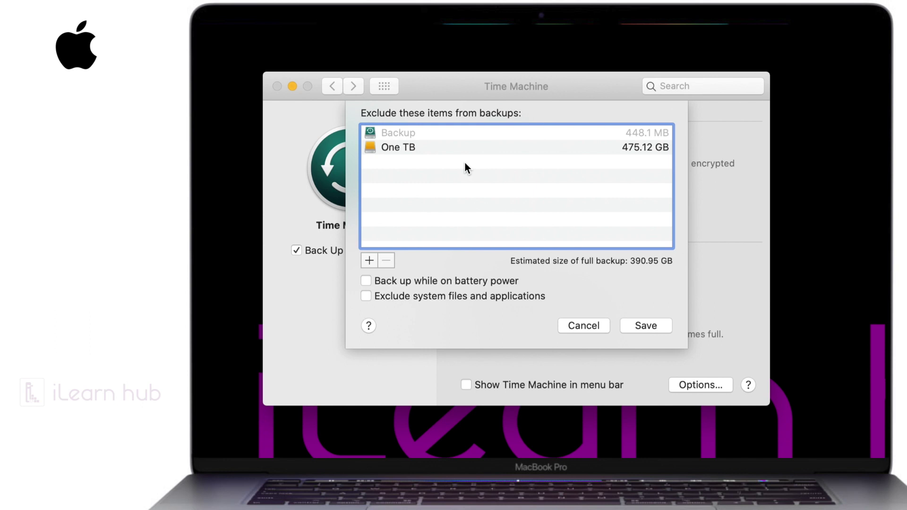
Step: Browse to the Users folder in the exclusion file picker
{"action": "left_click", "coordinate": [367, 260]}
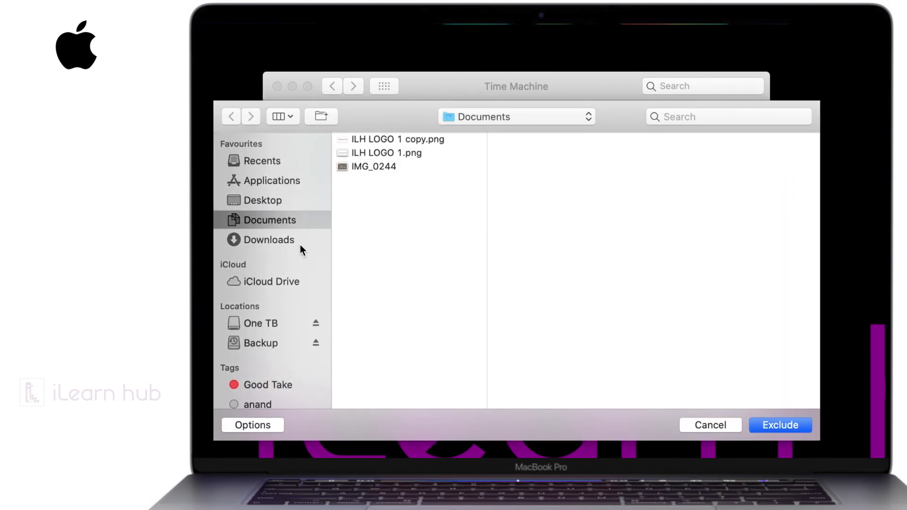
{"action": "left_click", "coordinate": [500, 117]}
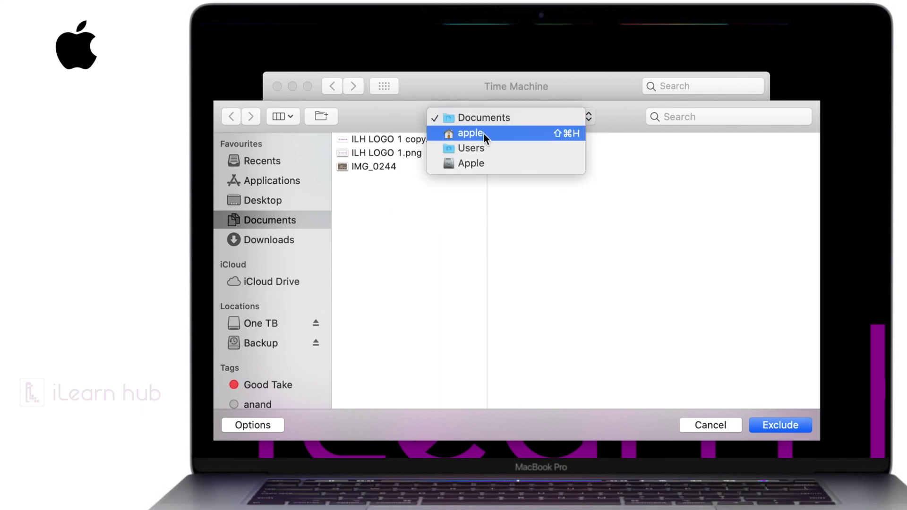
{"action": "left_click", "coordinate": [479, 148]}
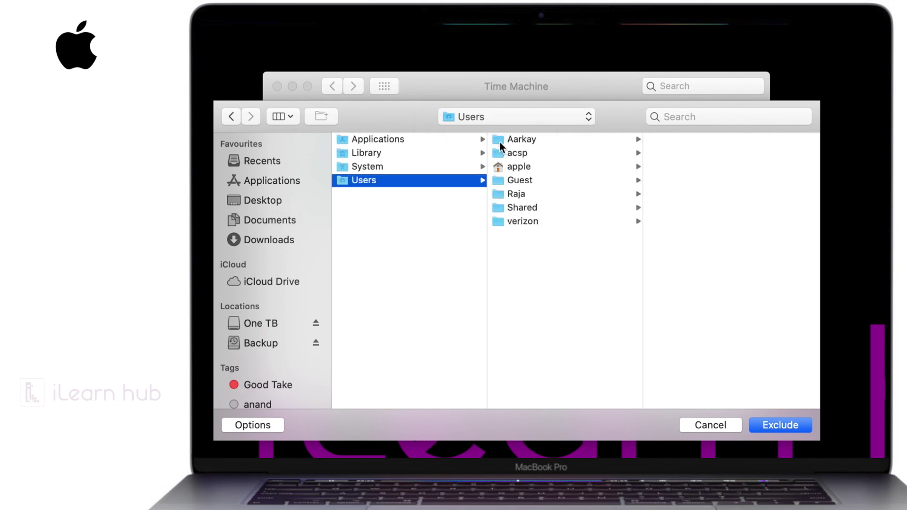
Step: Exclude the Aarkay, acsp, Guest, Raja, Shared and verizon user folders from backups
{"action": "left_click", "coordinate": [499, 138]}
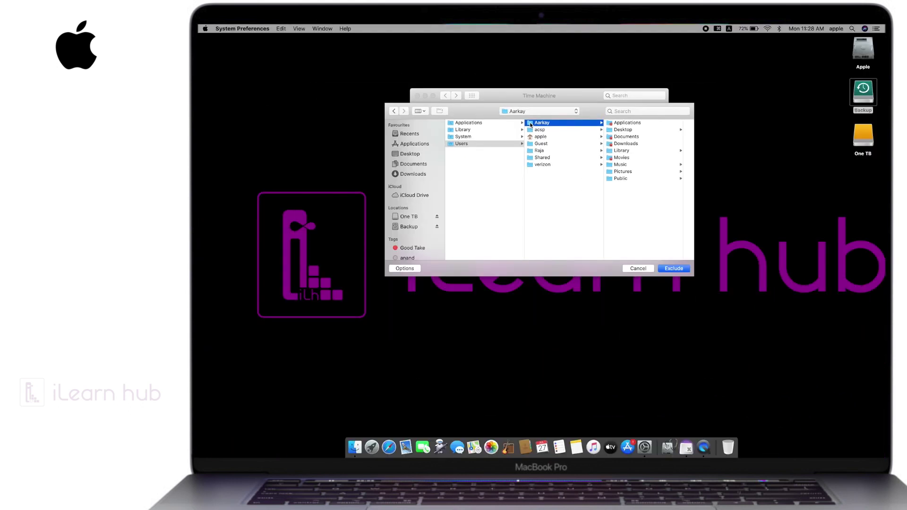
{"action": "left_click", "coordinate": [531, 129], "text": "super"}
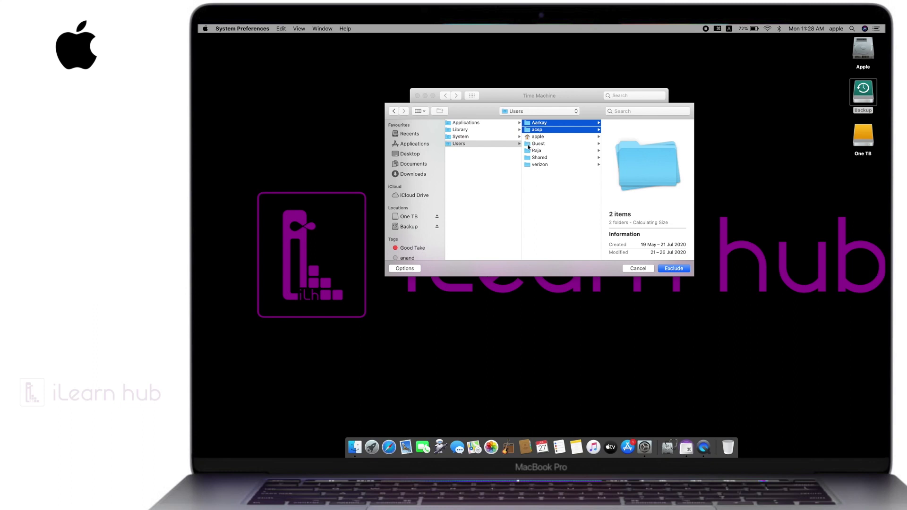
{"action": "left_click", "coordinate": [529, 144], "text": "super"}
{"action": "left_click", "coordinate": [528, 151], "text": "super"}
{"action": "left_click", "coordinate": [526, 157], "text": "super"}
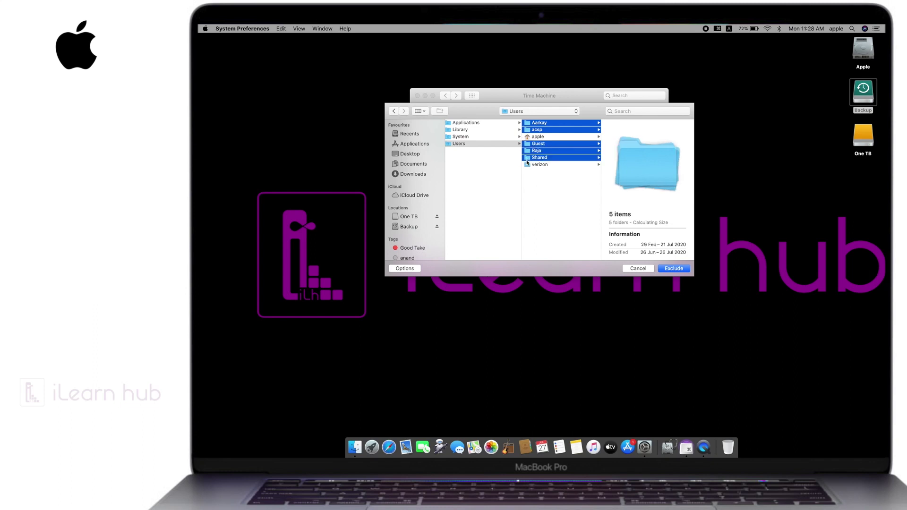
{"action": "left_click", "coordinate": [528, 164], "text": "super"}
{"action": "left_click", "coordinate": [674, 269]}
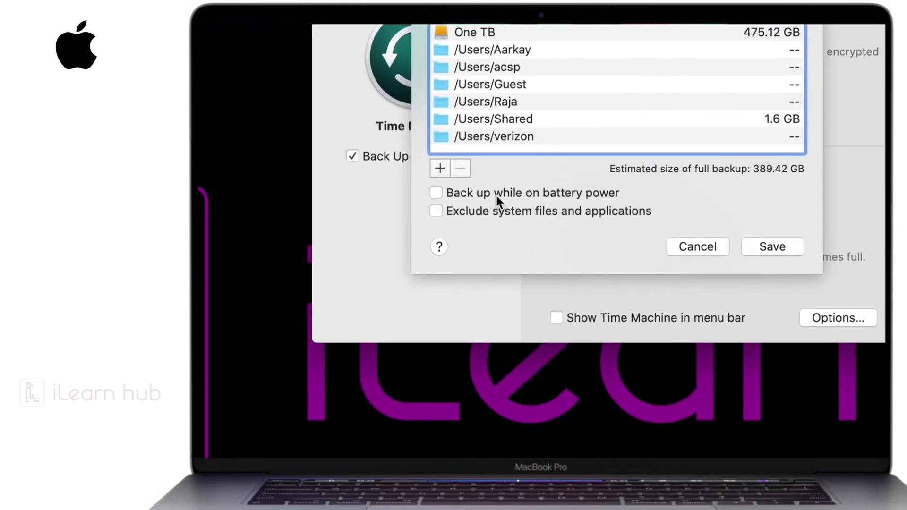
Step: Enable backing up on battery power and excluding system files and applications, then save
{"action": "left_click", "coordinate": [560, 192]}
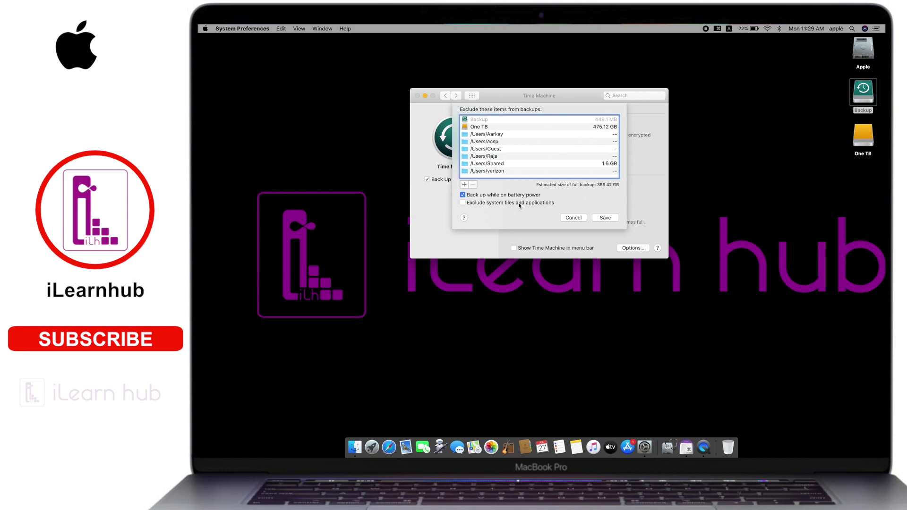
{"action": "left_click", "coordinate": [506, 203]}
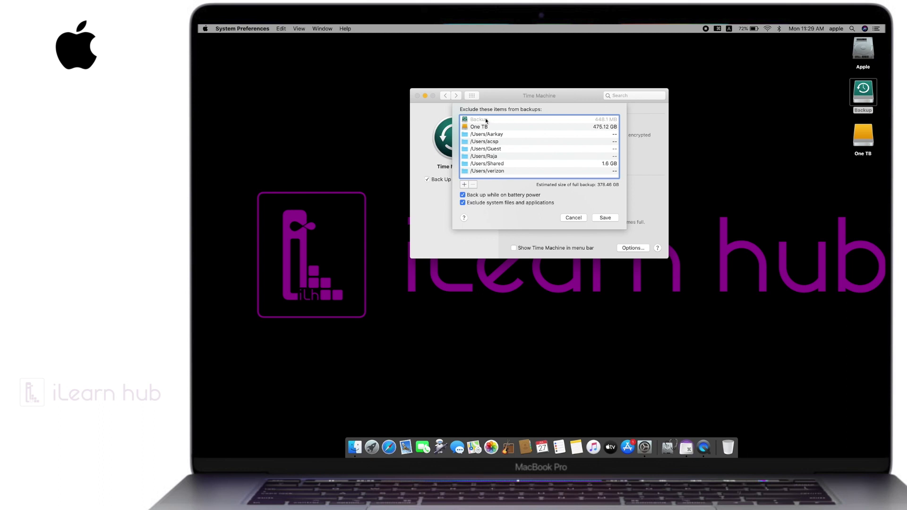
{"action": "left_click", "coordinate": [603, 217]}
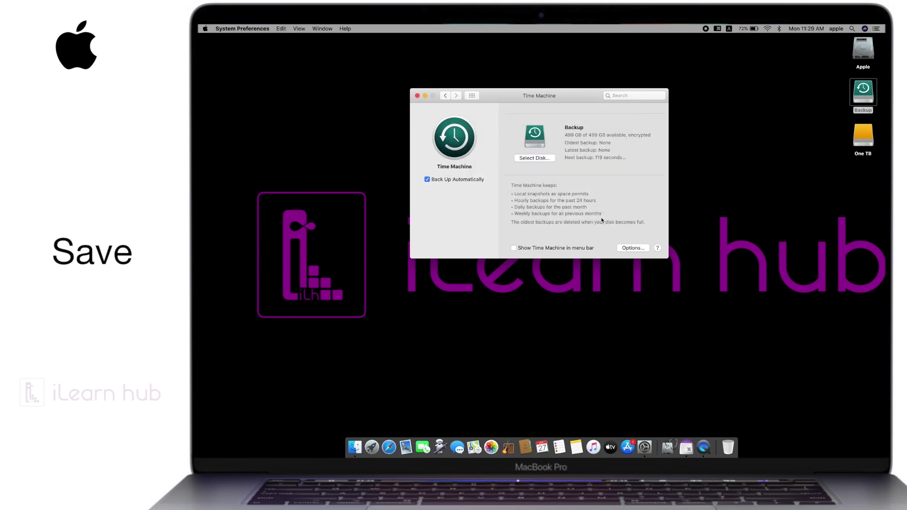
Step: Show Time Machine in the menu bar and check its Back Up Now menu
{"action": "left_click", "coordinate": [514, 248]}
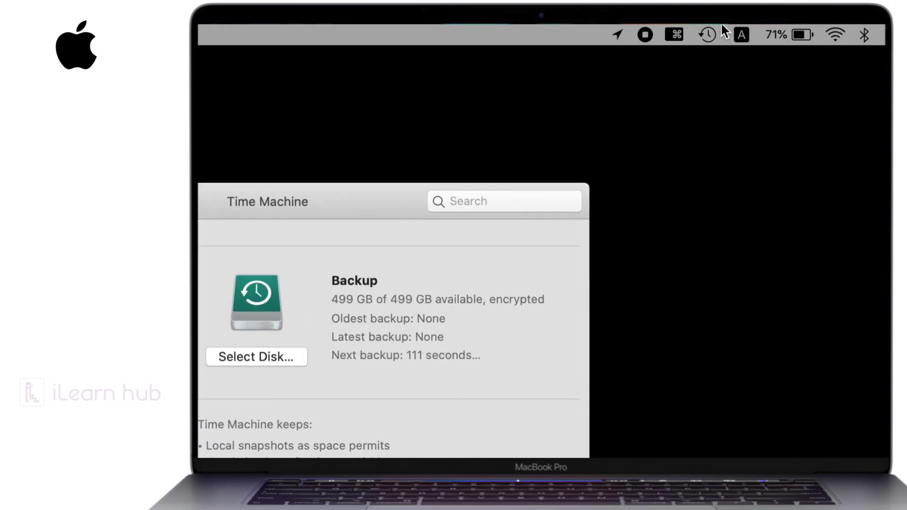
{"action": "left_click", "coordinate": [707, 35]}
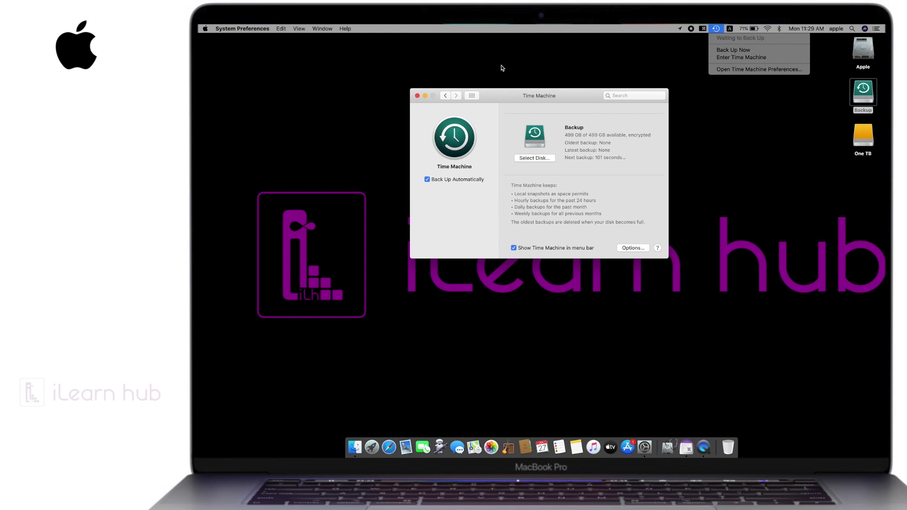
{"action": "left_click", "coordinate": [497, 94]}
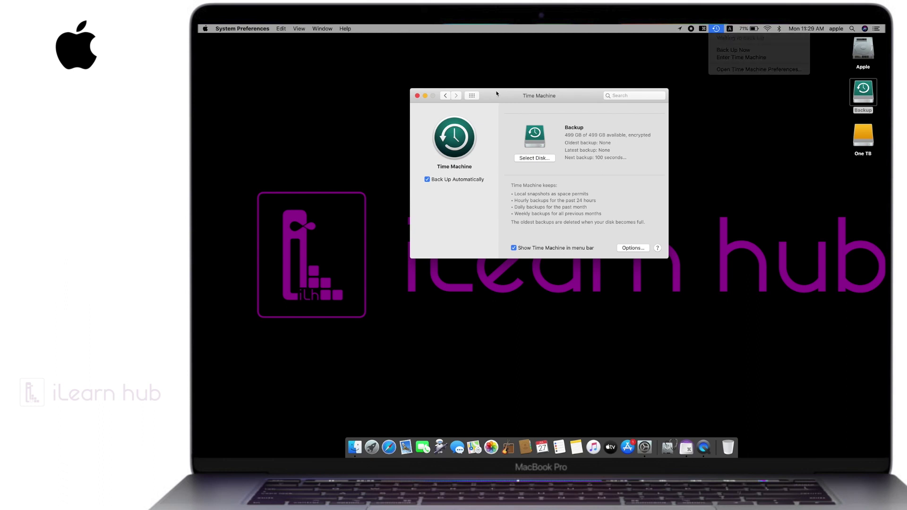
Step: Close System Preferences, then open and close the Apple drive's Finder window
{"action": "left_click", "coordinate": [417, 96]}
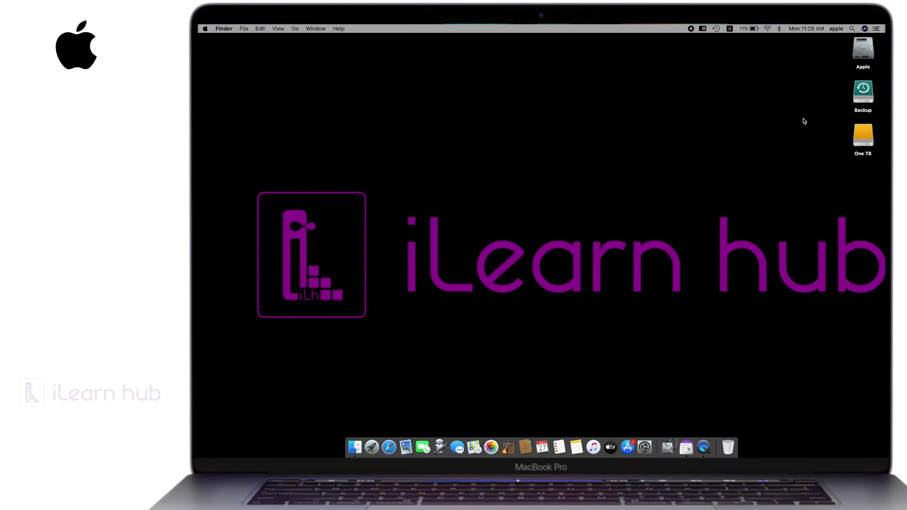
{"action": "double_click", "coordinate": [865, 51]}
{"action": "left_click_drag", "start_coordinate": [563, 99], "coordinate": [436, 105]}
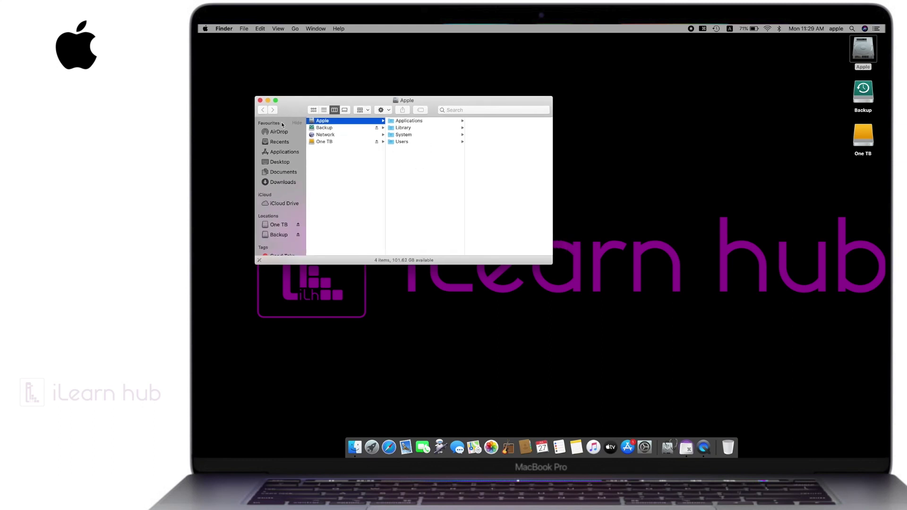
{"action": "left_click", "coordinate": [260, 100]}
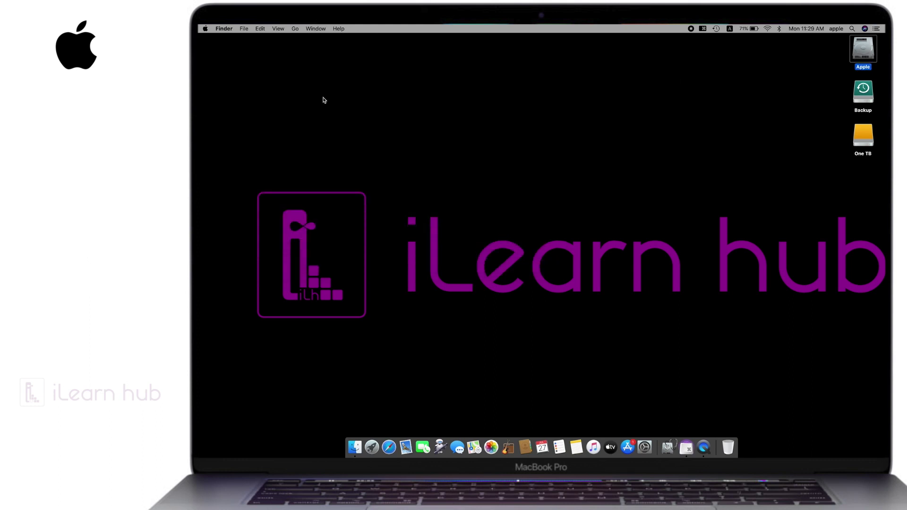
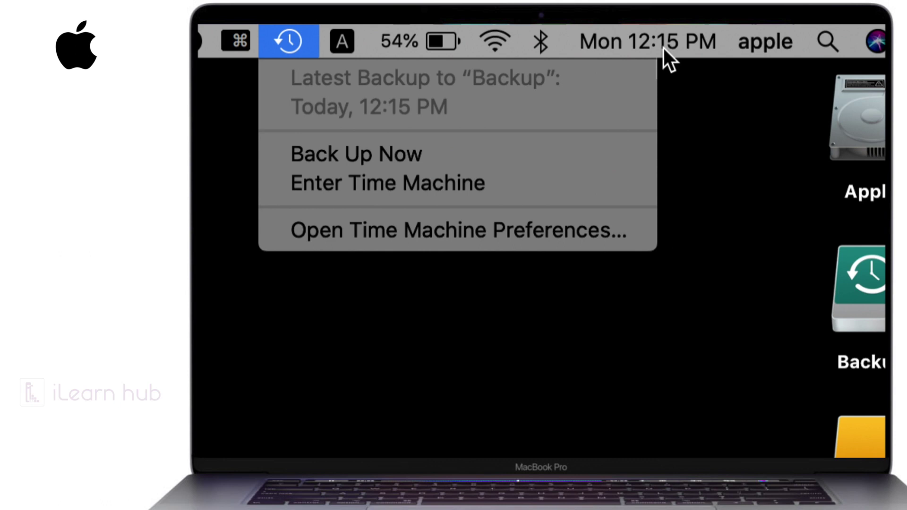
Step: Close the Time Machine menu after confirming the latest backup to Backup at 12:15 PM
{"action": "left_click", "coordinate": [803, 148]}
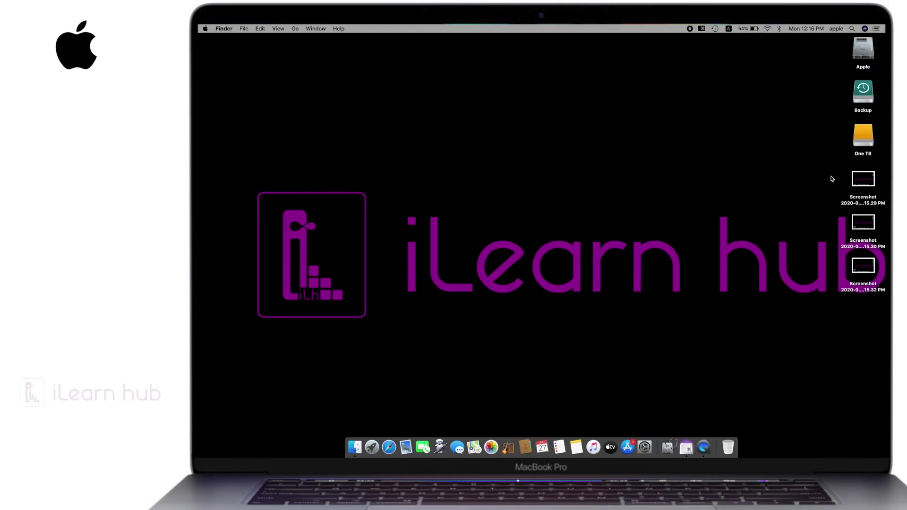
Step: Move the three Screenshot files to the Bin and confirm permanently erasing the Bin
{"action": "left_click_drag", "start_coordinate": [832, 180], "coordinate": [871, 273]}
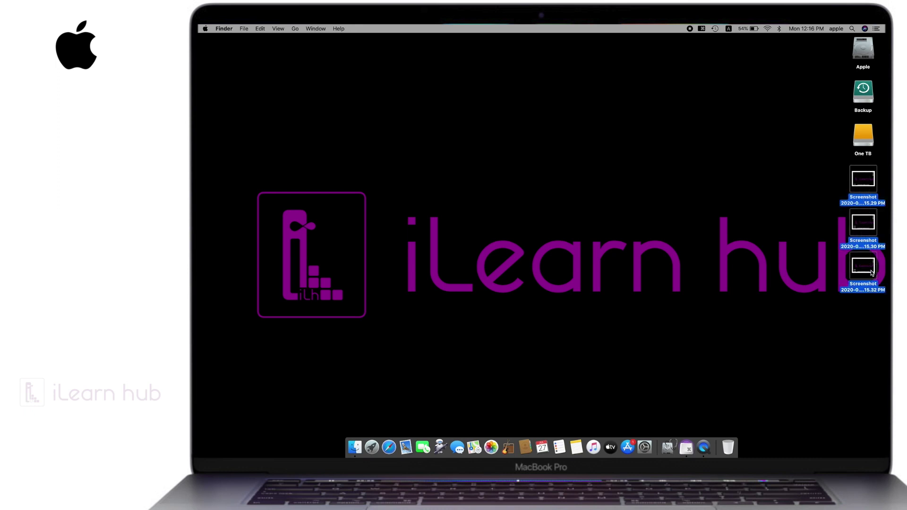
{"action": "key", "text": "super+BackSpace"}
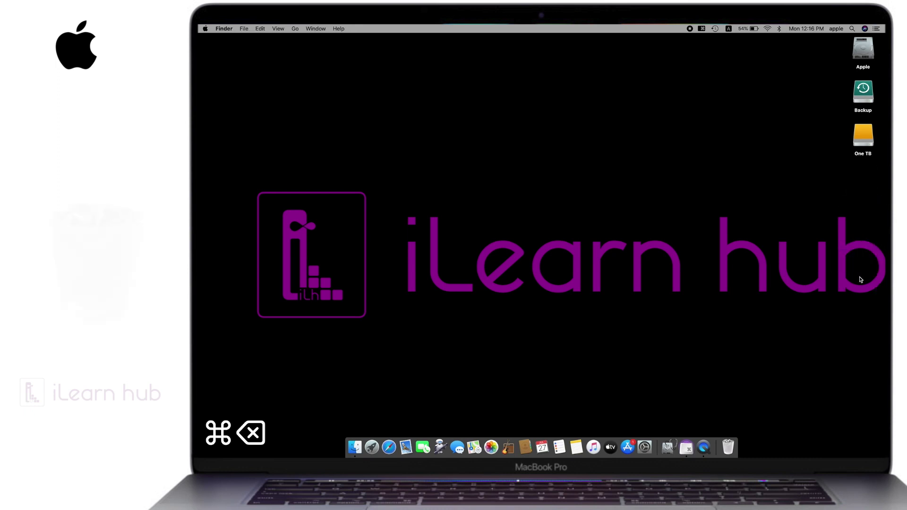
{"action": "right_click", "coordinate": [730, 446]}
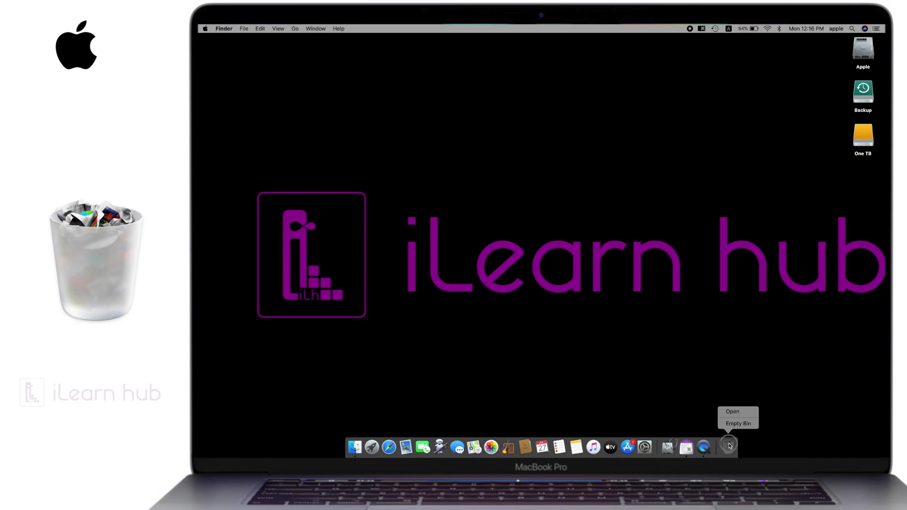
{"action": "left_click", "coordinate": [735, 425]}
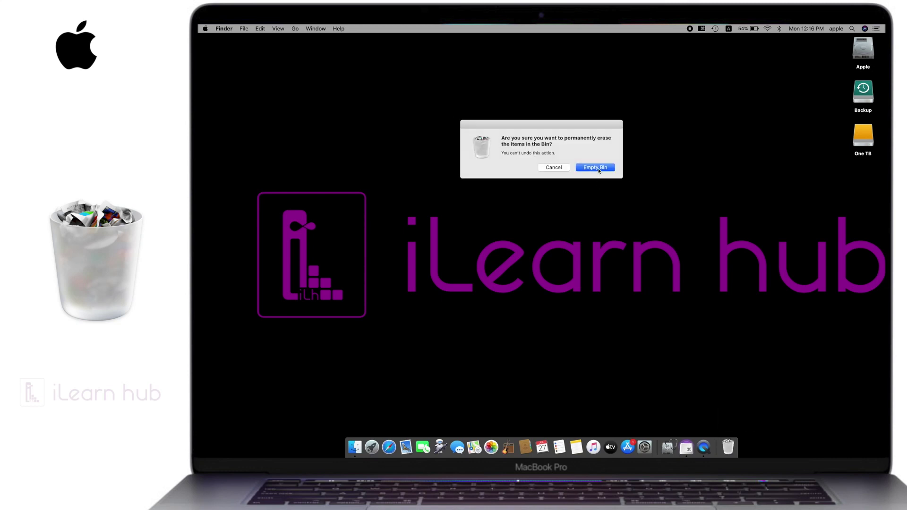
{"action": "left_click", "coordinate": [599, 169]}
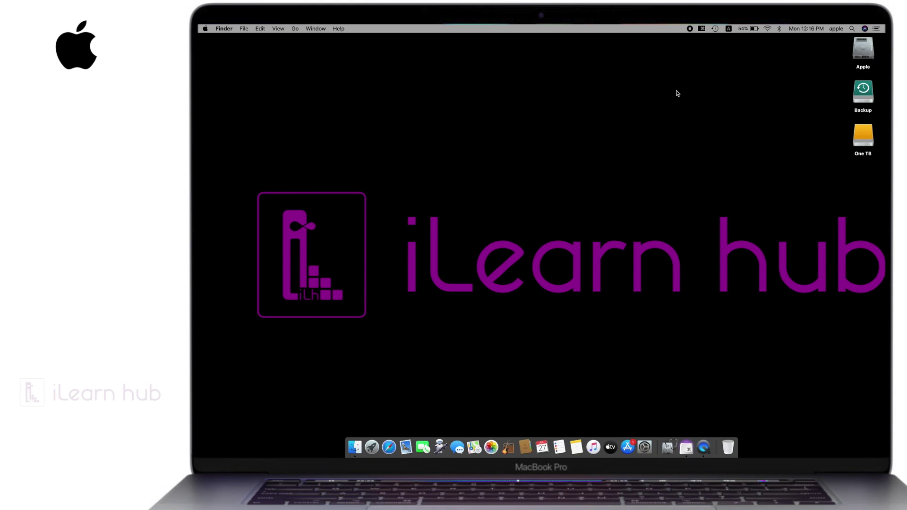
Step: Run Back Up Now from the Time Machine menu, then reopen it to see the 12:16 PM backup
{"action": "left_click", "coordinate": [715, 30]}
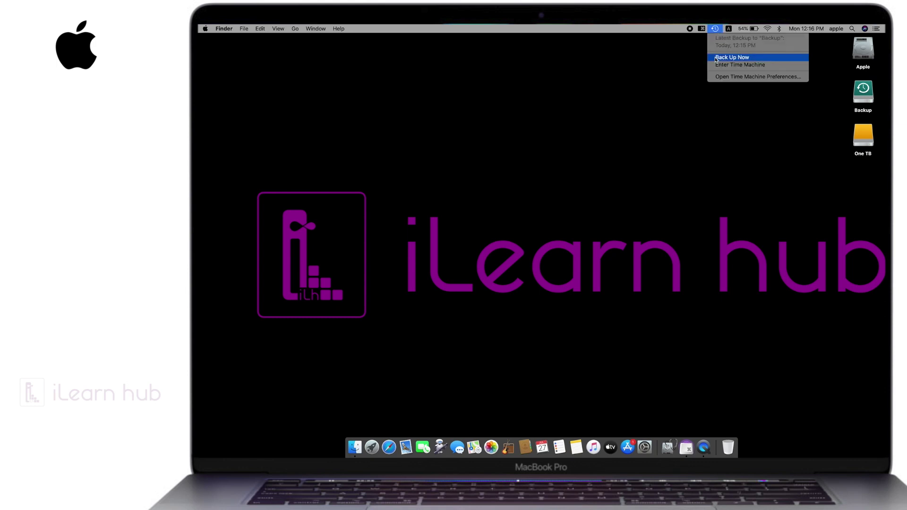
{"action": "left_click", "coordinate": [732, 57]}
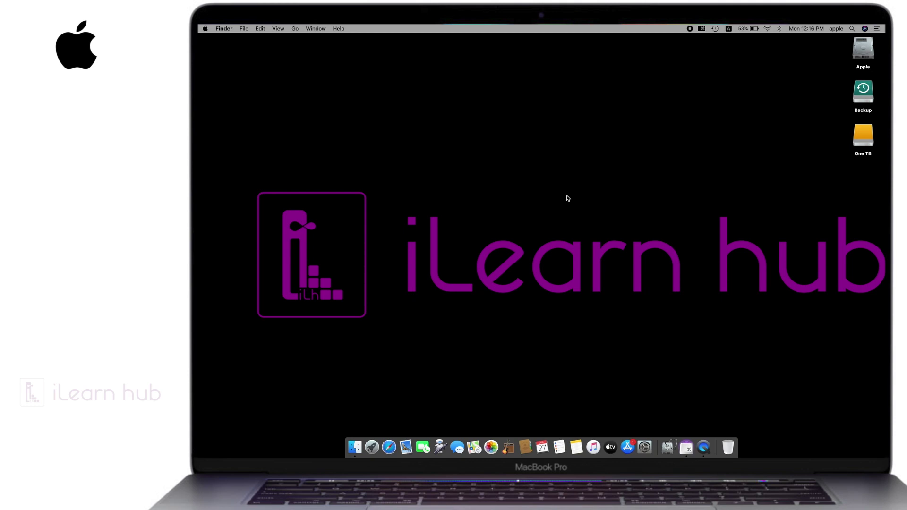
{"action": "left_click", "coordinate": [715, 29]}
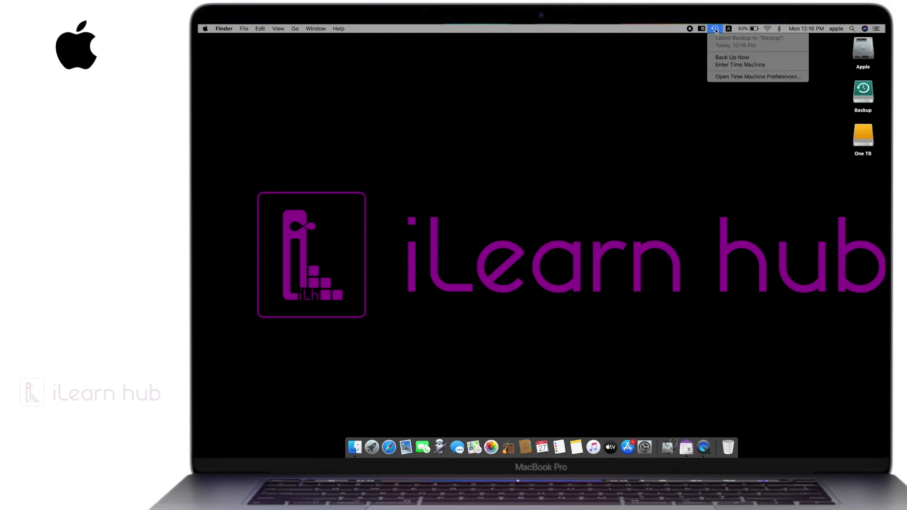
Step: Enter Time Machine to browse backups of the now-empty Desktop folder
{"action": "left_click", "coordinate": [736, 67]}
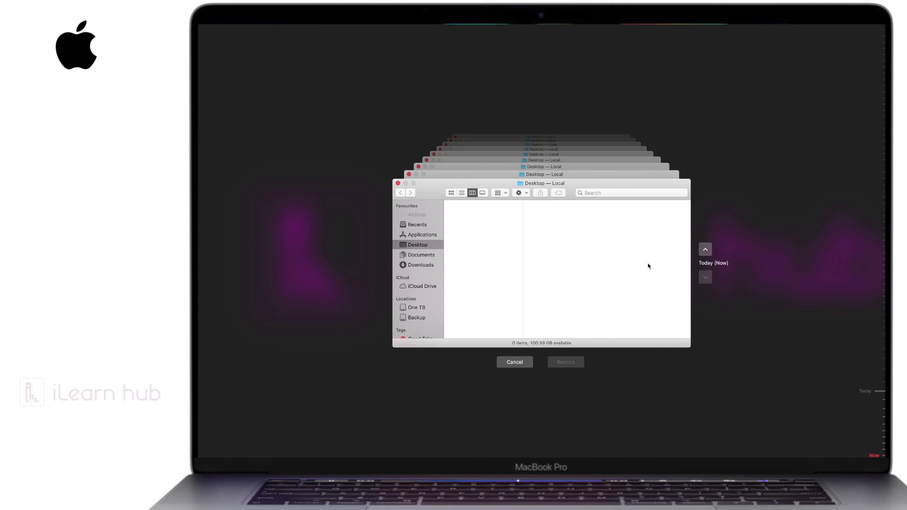
Step: Step back through the Desktop snapshots to the 12:15 PM backup
{"action": "left_click", "coordinate": [405, 258]}
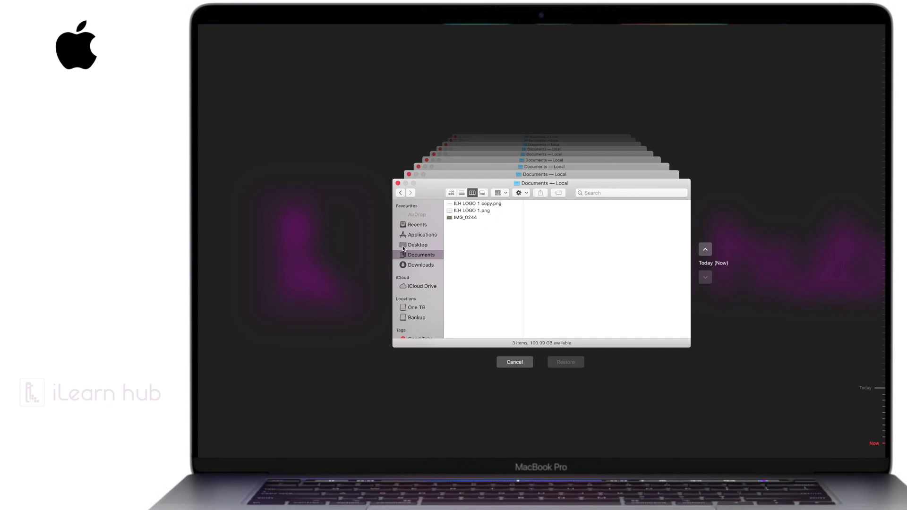
{"action": "left_click", "coordinate": [403, 247]}
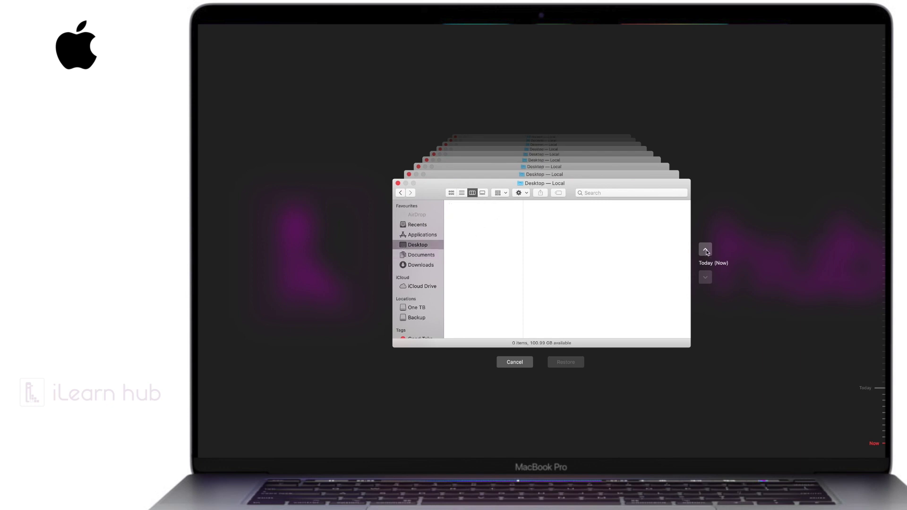
{"action": "left_click", "coordinate": [706, 250]}
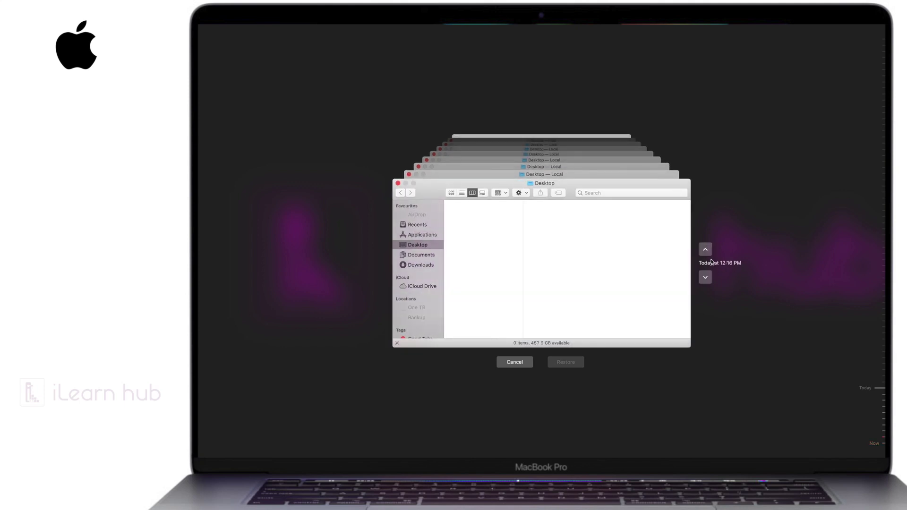
{"action": "left_click", "coordinate": [706, 250]}
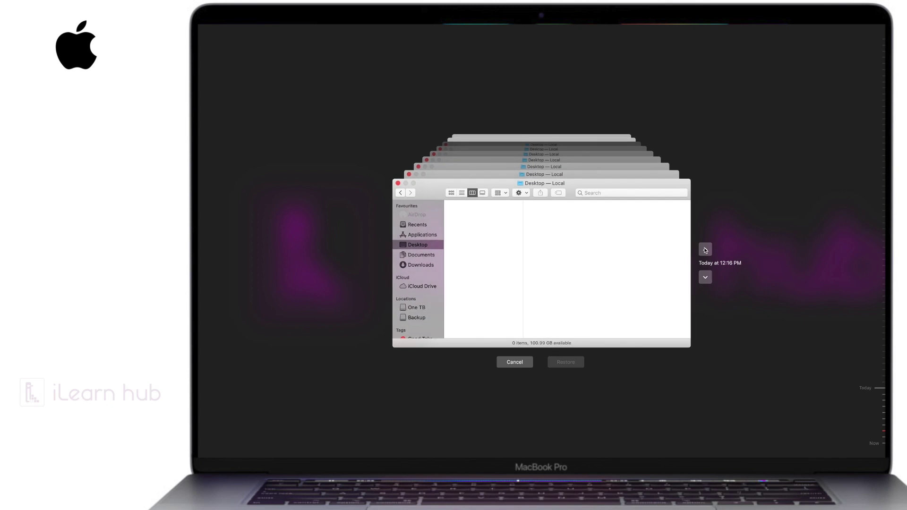
{"action": "left_click", "coordinate": [705, 250]}
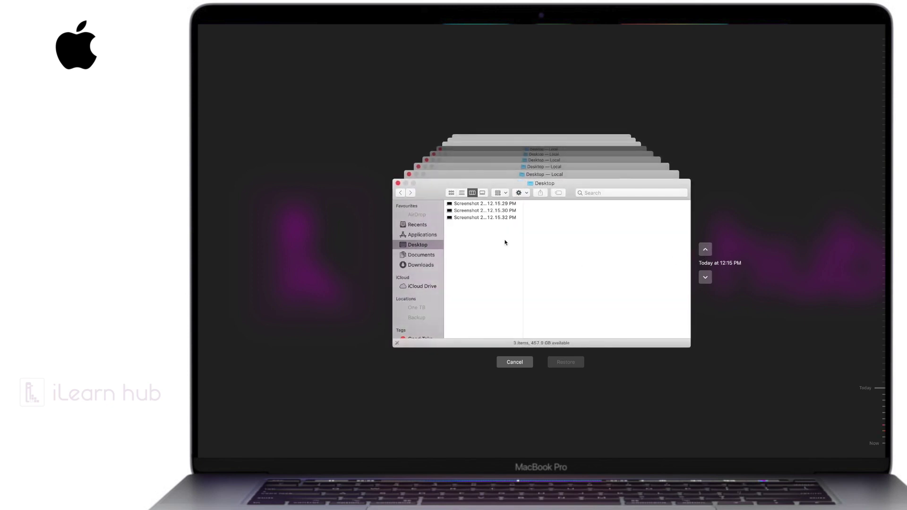
Step: Preview and restore Screenshot 2020-07-27 at 12.15.30 PM to the Desktop
{"action": "left_click", "coordinate": [471, 213]}
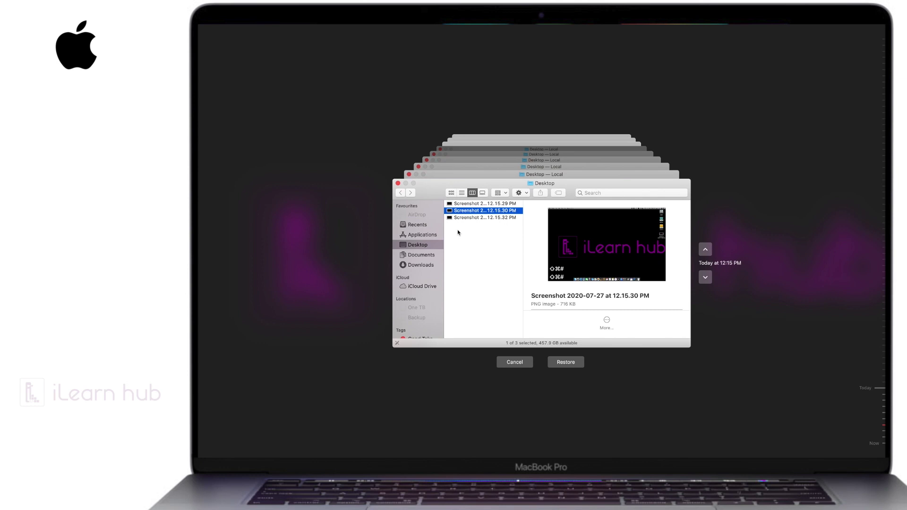
{"action": "key", "text": "space"}
{"action": "key", "text": "space"}
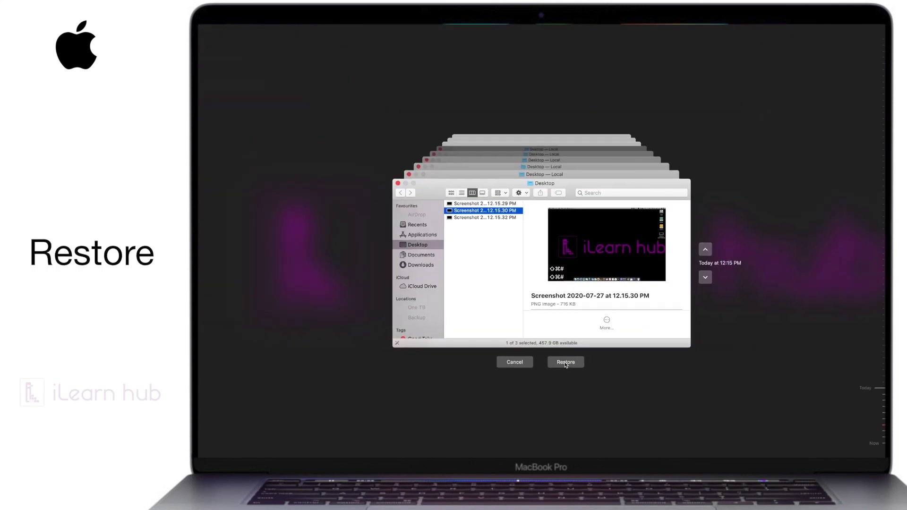
{"action": "left_click", "coordinate": [565, 362]}
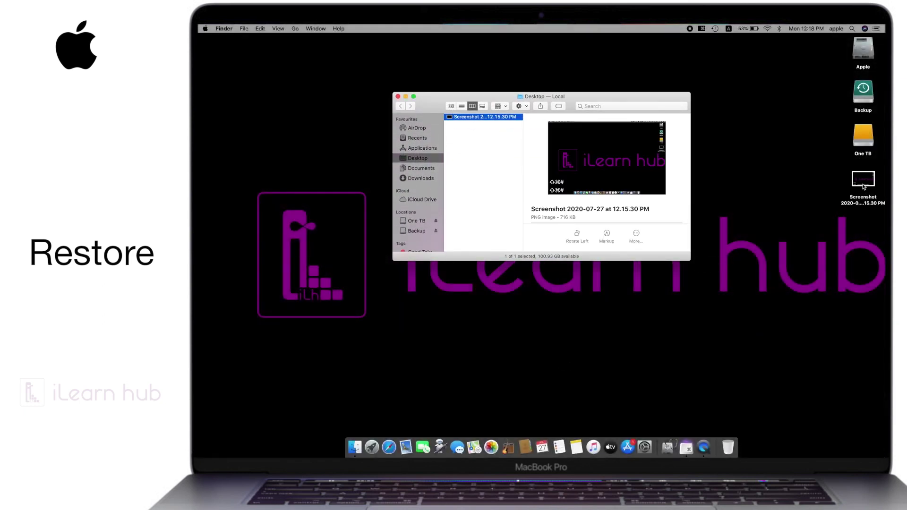
{"action": "left_click", "coordinate": [863, 182]}
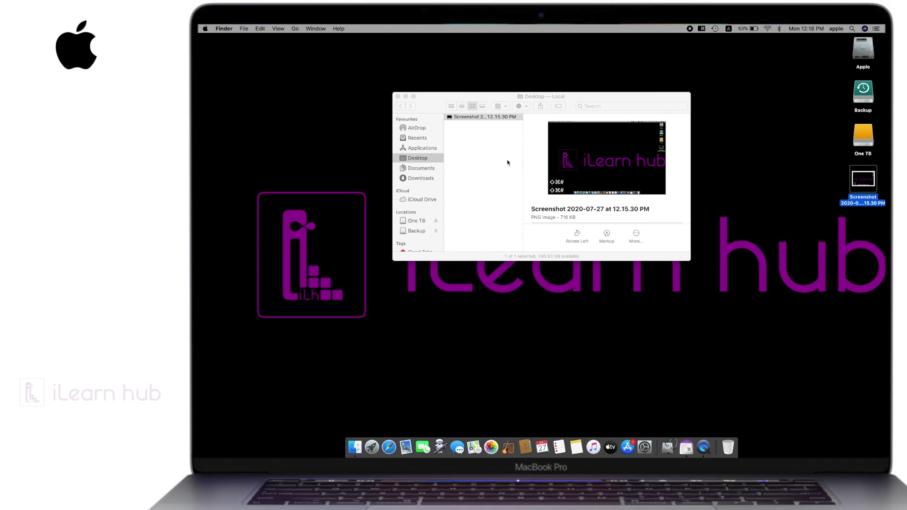
Step: Close the Desktop window and open the Apple drive's Documents folder, previewing its files
{"action": "left_click", "coordinate": [398, 97]}
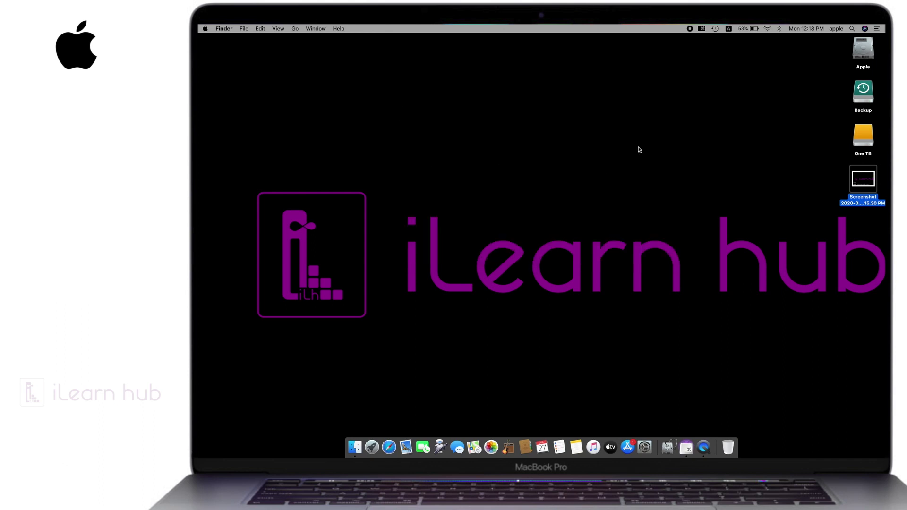
{"action": "left_click", "coordinate": [865, 50]}
{"action": "double_click", "coordinate": [866, 49]}
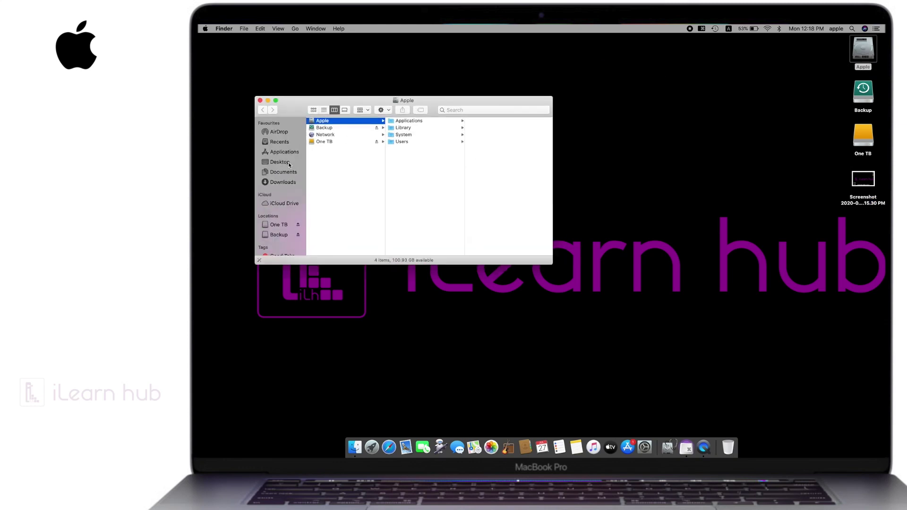
{"action": "left_click", "coordinate": [278, 172]}
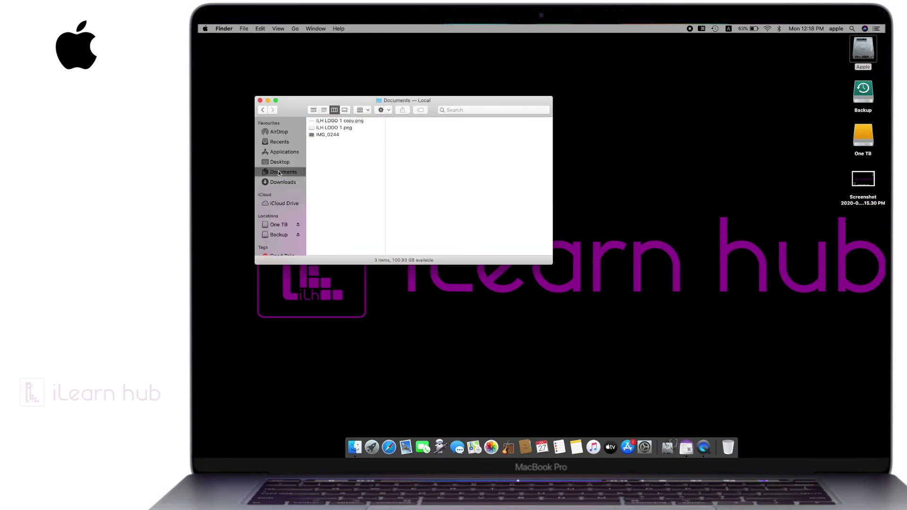
{"action": "left_click", "coordinate": [326, 121]}
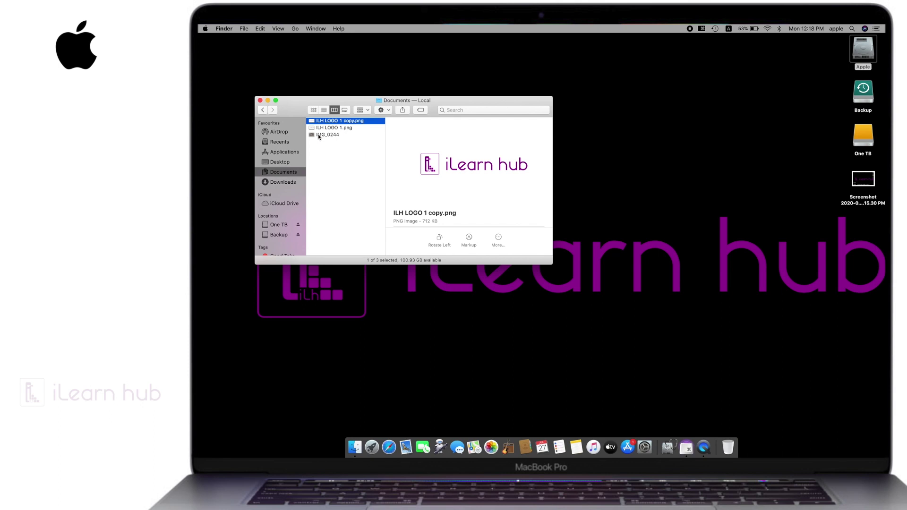
{"action": "left_click", "coordinate": [319, 136]}
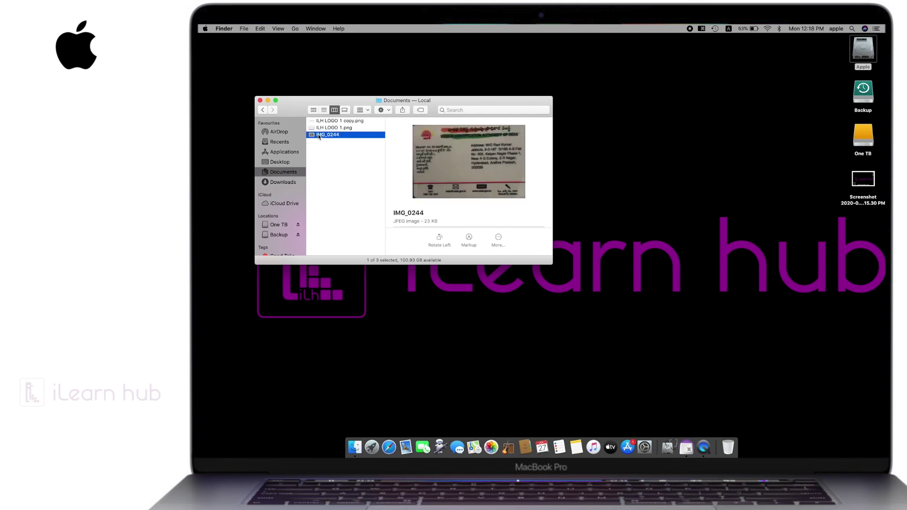
Step: Move ILH LOGO 1 copy.png to the Bin and close the Documents window
{"action": "left_click", "coordinate": [313, 122]}
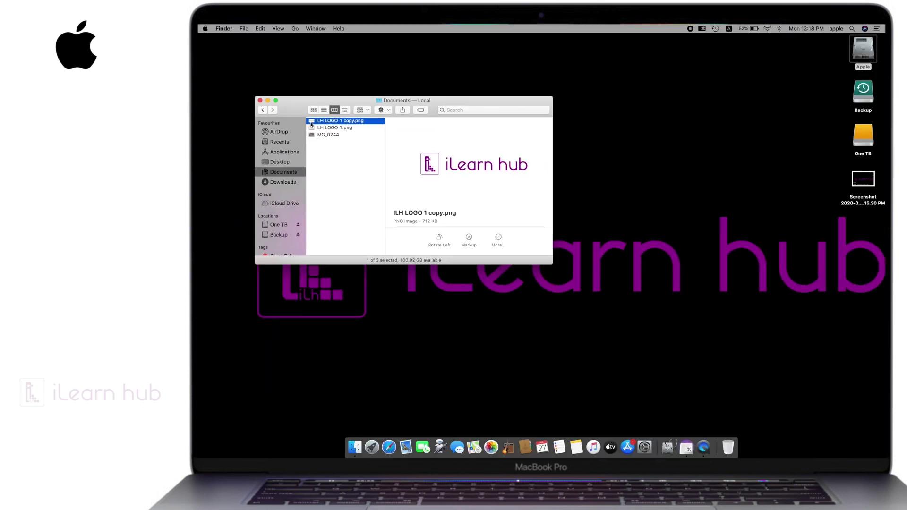
{"action": "key", "text": "super+BackSpace"}
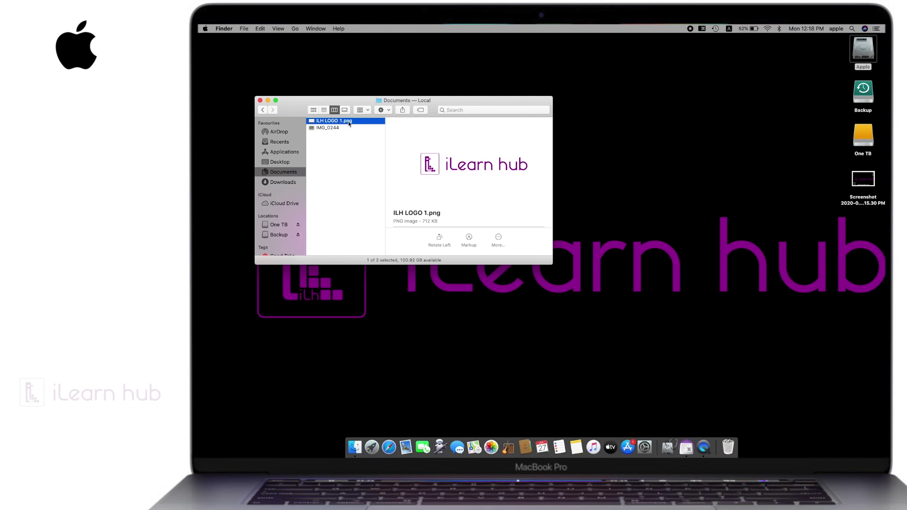
{"action": "key", "text": "super+w"}
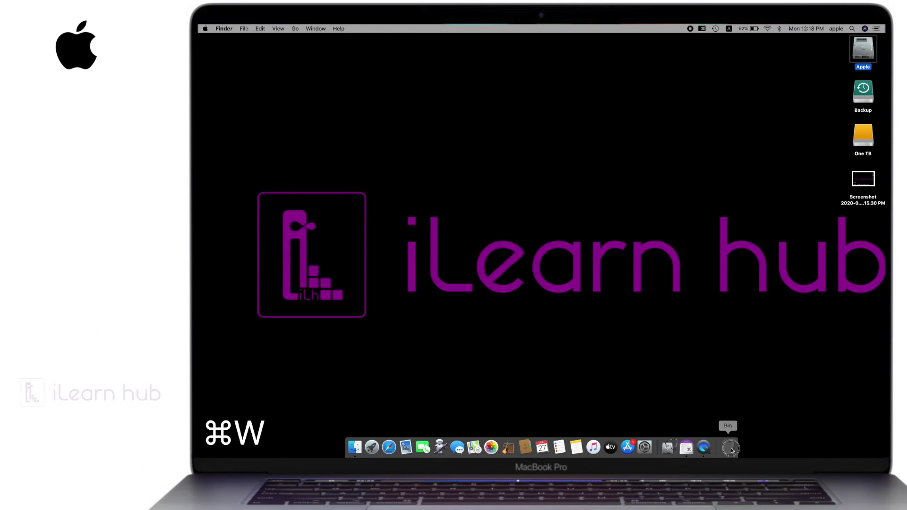
Step: Permanently empty the Bin holding ILH LOGO 1 copy.png
{"action": "right_click", "coordinate": [732, 450]}
{"action": "left_click", "coordinate": [737, 427]}
{"action": "left_click", "coordinate": [604, 168]}
Step: Run a Time Machine backup now, check its progress, and open the Apple drive
{"action": "left_click", "coordinate": [716, 29]}
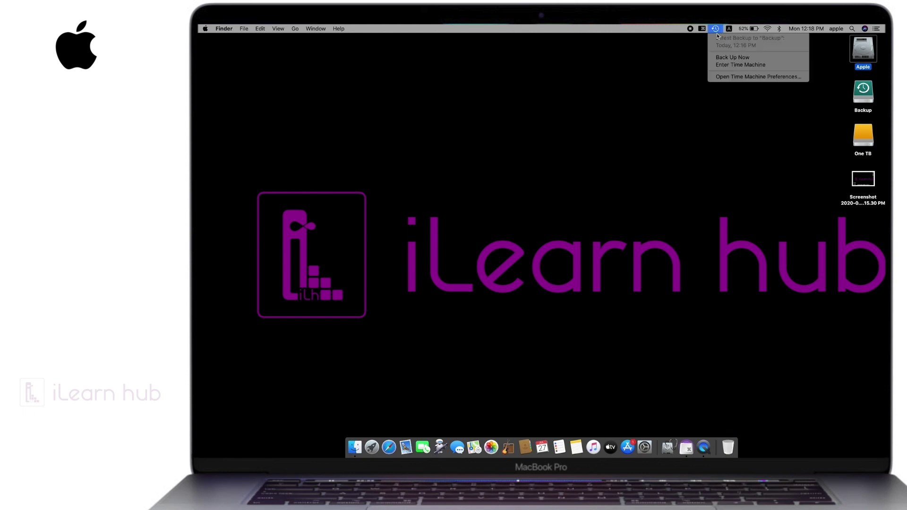
{"action": "left_click", "coordinate": [732, 57]}
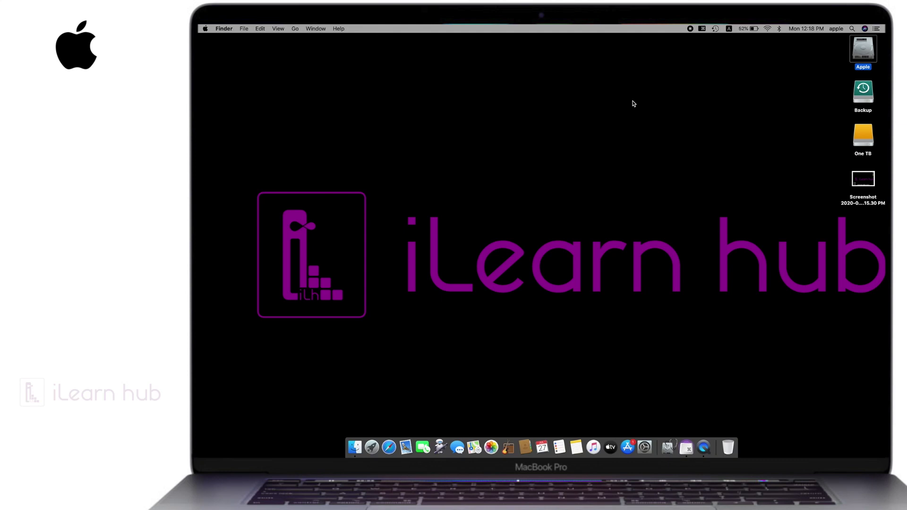
{"action": "left_click", "coordinate": [716, 29]}
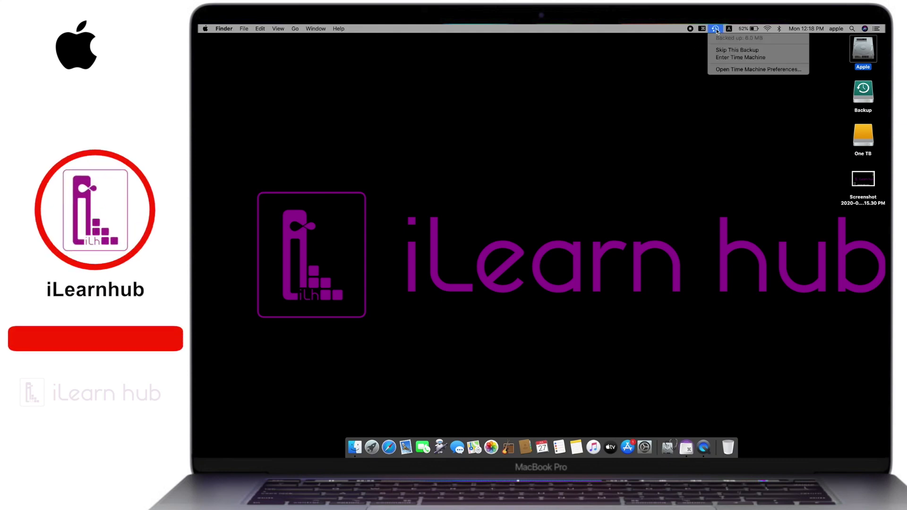
{"action": "left_click", "coordinate": [673, 130]}
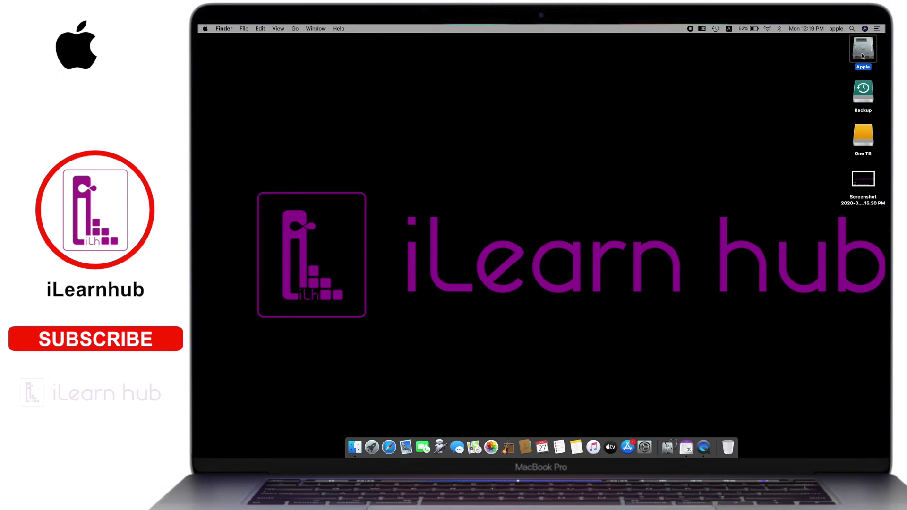
{"action": "key", "text": "super+o"}
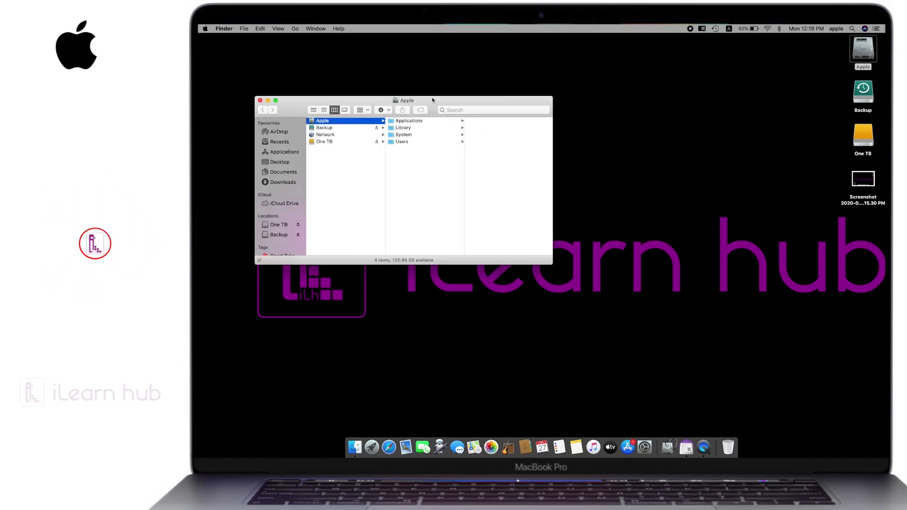
Step: Open Documents from the Apple drive window and enter Time Machine for that folder
{"action": "left_click_drag", "start_coordinate": [432, 97], "coordinate": [525, 88]}
{"action": "left_click", "coordinate": [377, 163]}
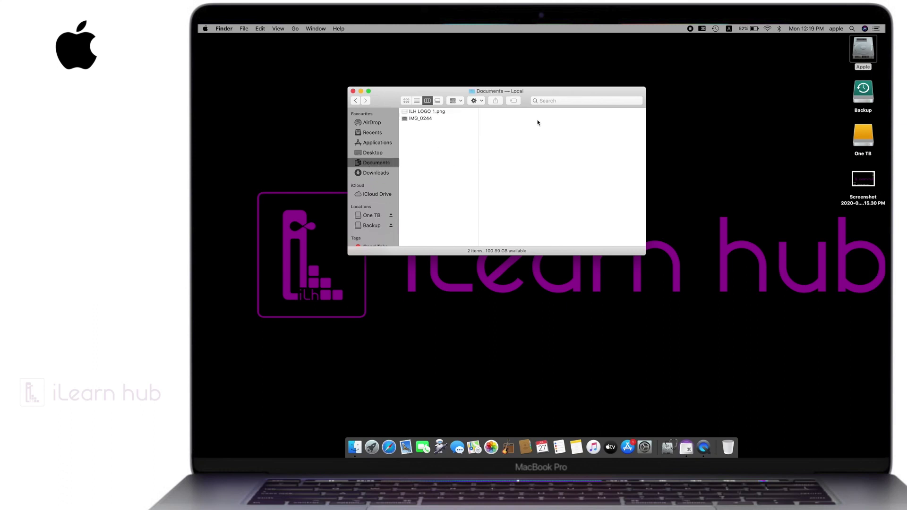
{"action": "left_click_drag", "start_coordinate": [539, 90], "coordinate": [588, 116]}
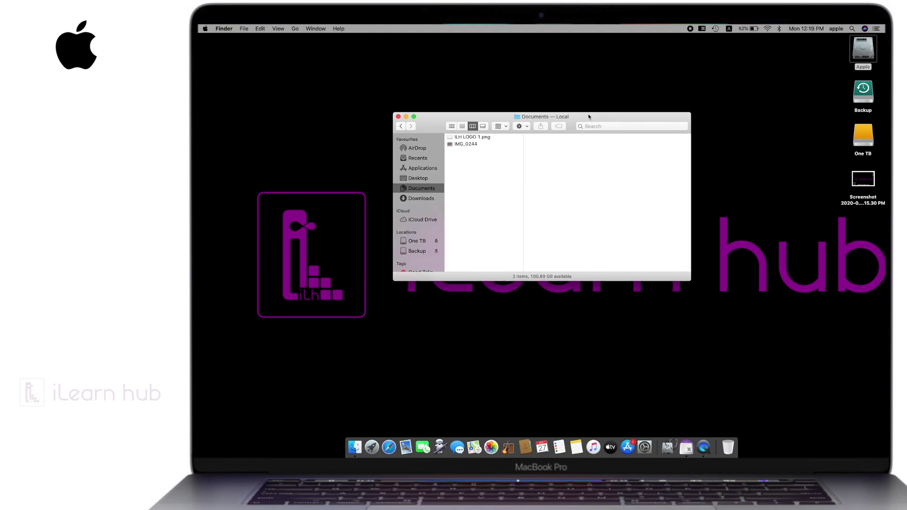
{"action": "left_click", "coordinate": [717, 29]}
{"action": "left_click", "coordinate": [719, 65]}
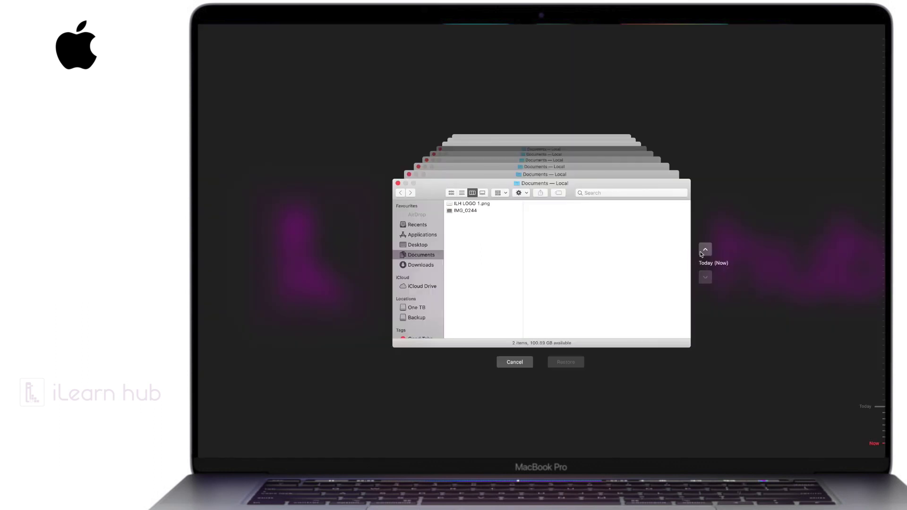
Step: Go back to the 12:16 PM snapshot, restore ILH LOGO 1 copy.png, and close Documents
{"action": "left_click", "coordinate": [705, 250]}
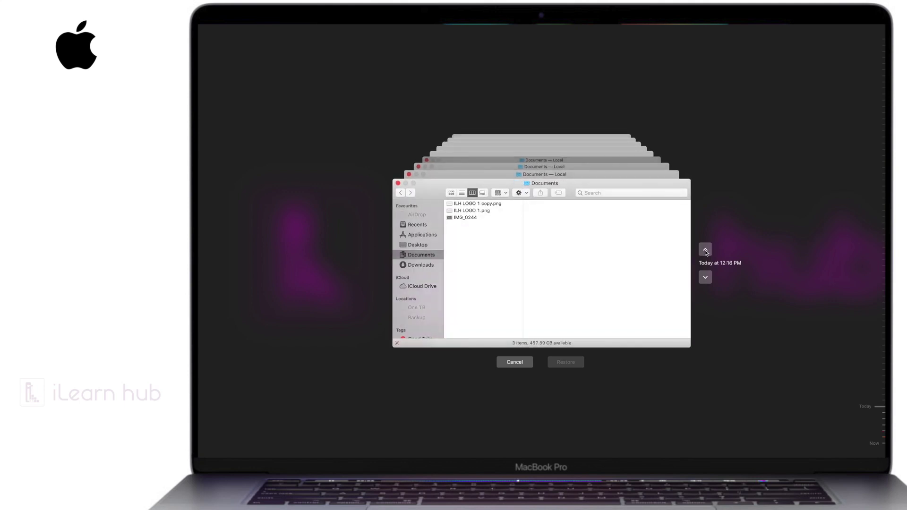
{"action": "left_click", "coordinate": [479, 205]}
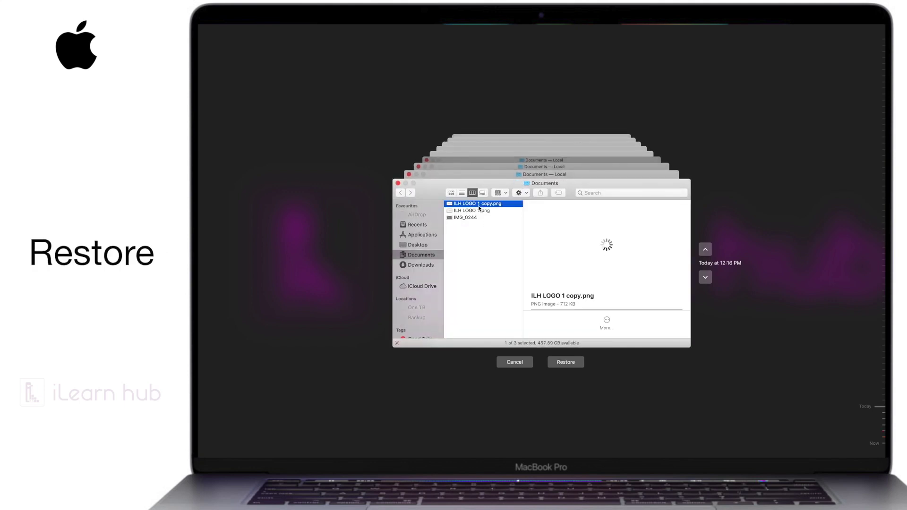
{"action": "left_click", "coordinate": [562, 363]}
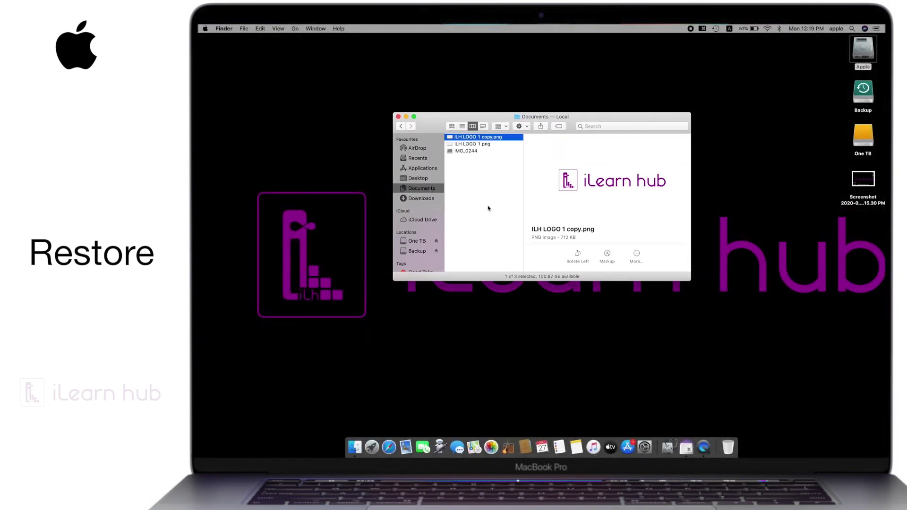
{"action": "left_click", "coordinate": [399, 118]}
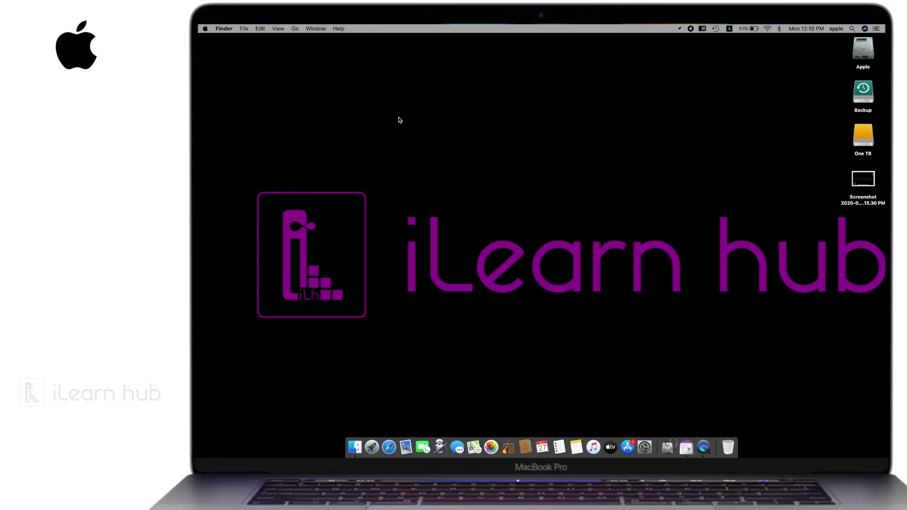